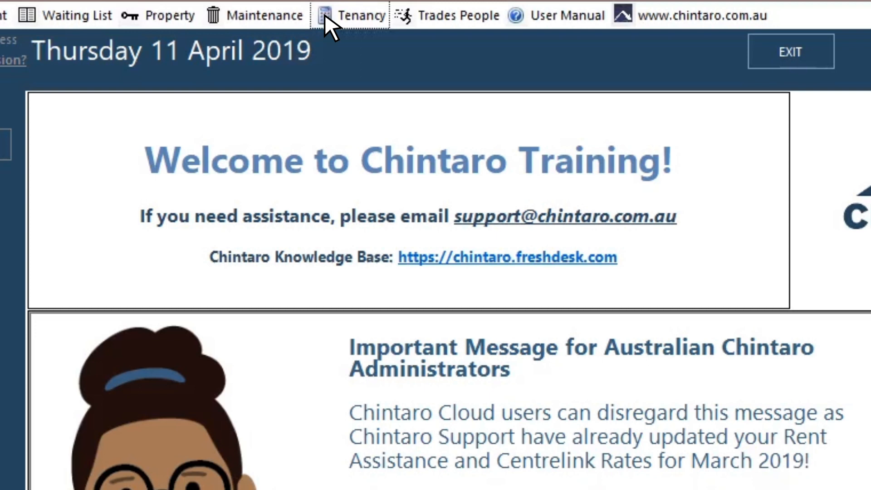
- Open the active tenancy record for room 03 at the Rogan Street property from the tenancies list
left_click(325, 13)
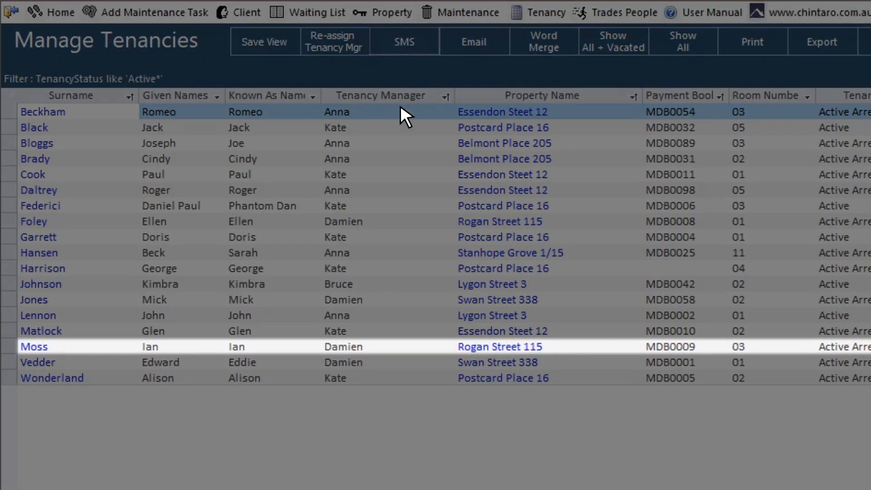
left_click(102, 346)
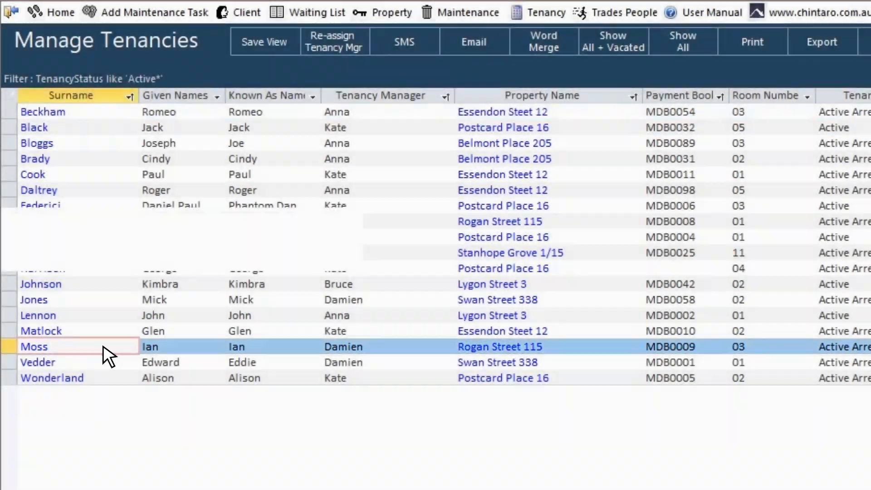
double_click(103, 345)
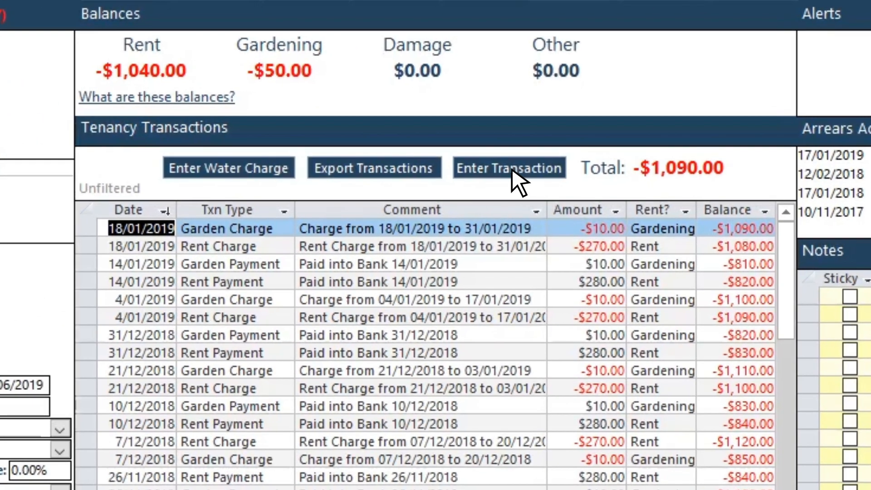
- Start a new tenancy transaction of type Rent Payment, keeping 11/04/2019 as its date
left_click(535, 159)
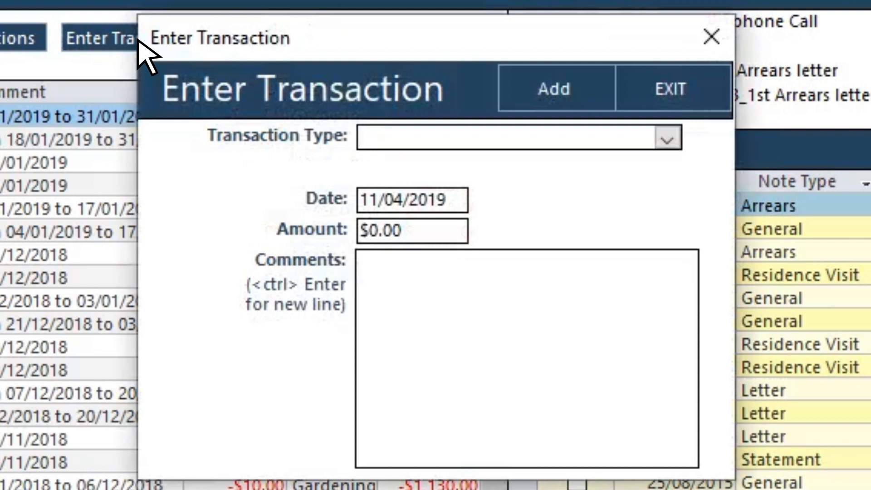
left_click(668, 139)
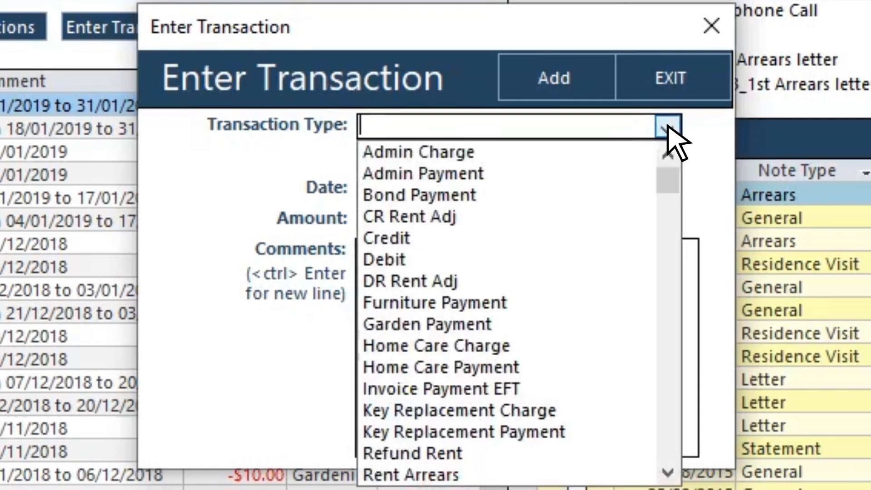
scroll(502, 476, "down", 1)
left_click(502, 474)
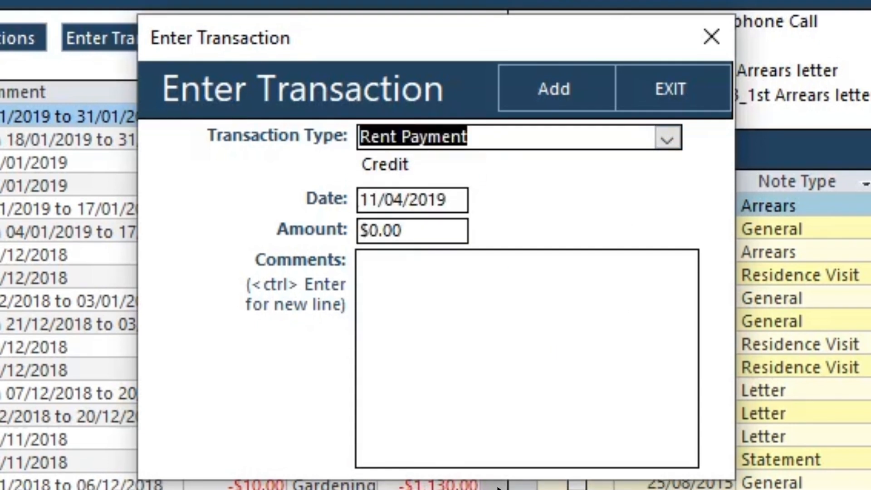
left_click(454, 200)
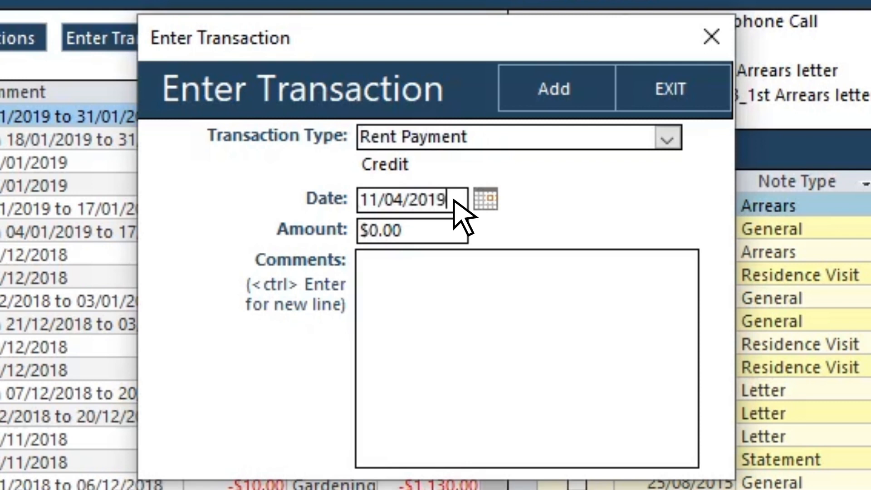
mouse_move(454, 200)
left_mouse_down()
mouse_move(361, 202)
mouse_move(453, 200)
left_mouse_up()
left_click(485, 199)
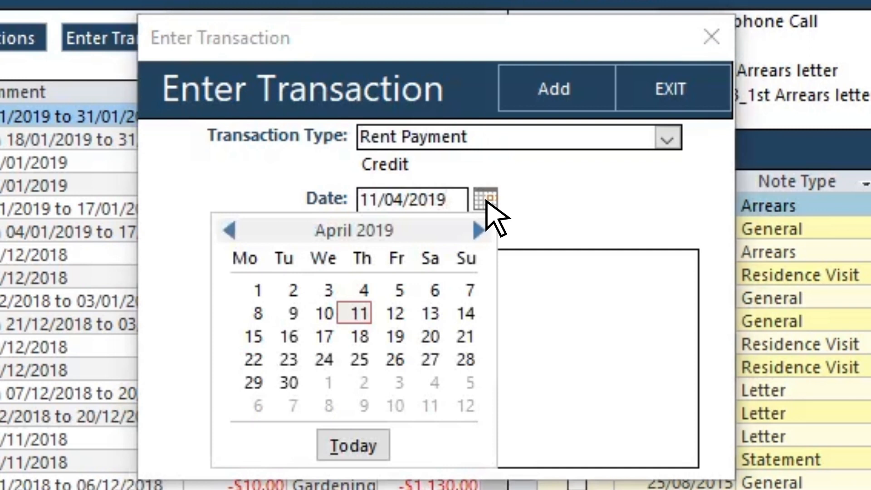
left_click(486, 200)
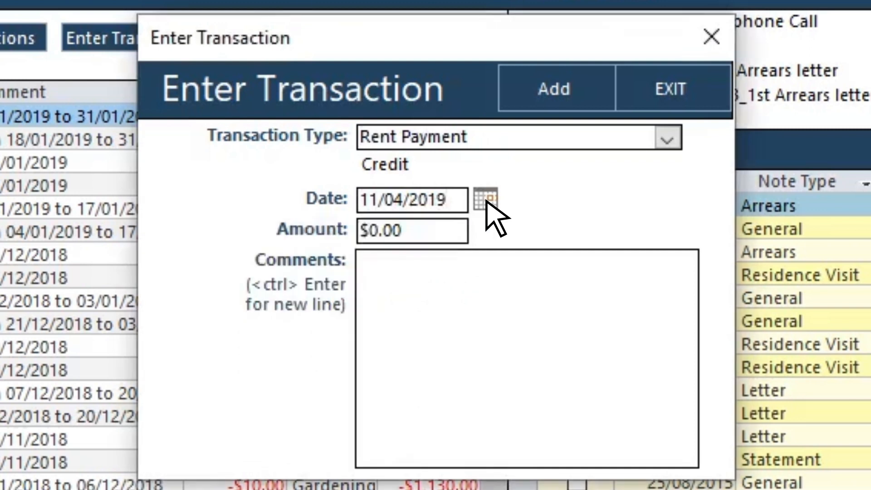
- Set the rent payment's amount to $50.00 with the comment "Paid Cash" and add it to the tenancy
key("Tab")
type("50.00")
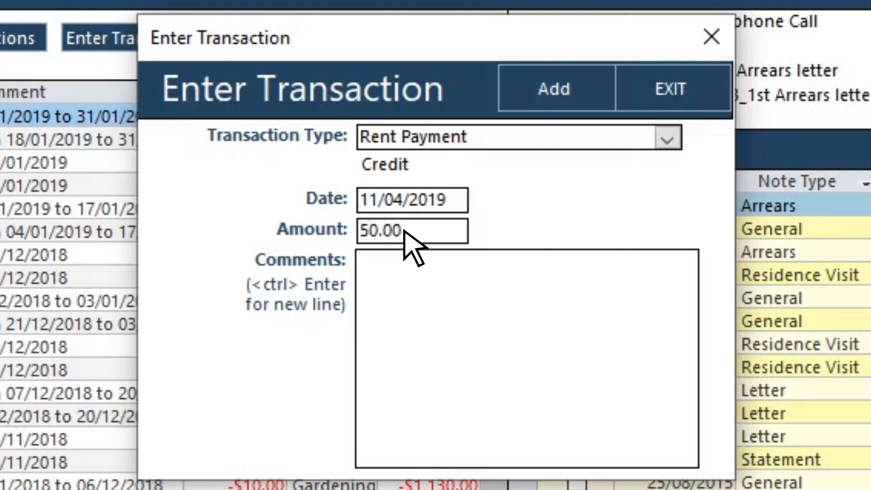
left_click(404, 284)
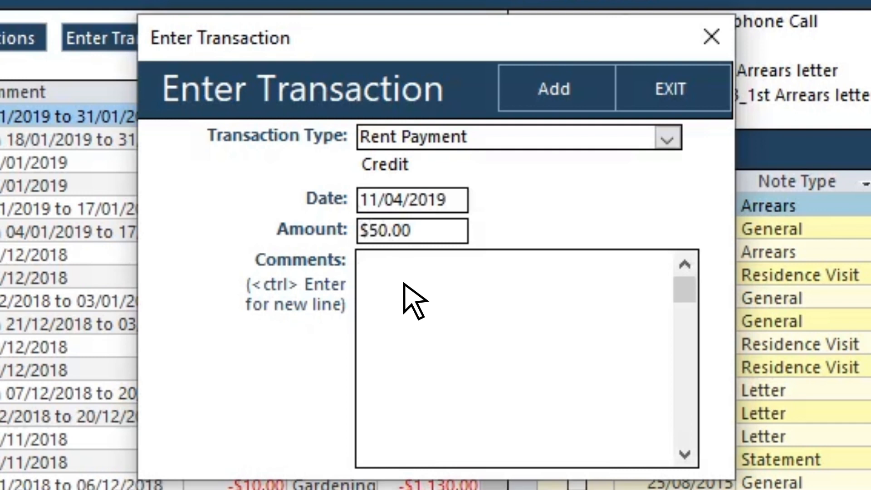
type("Paid Cash")
left_click(561, 93)
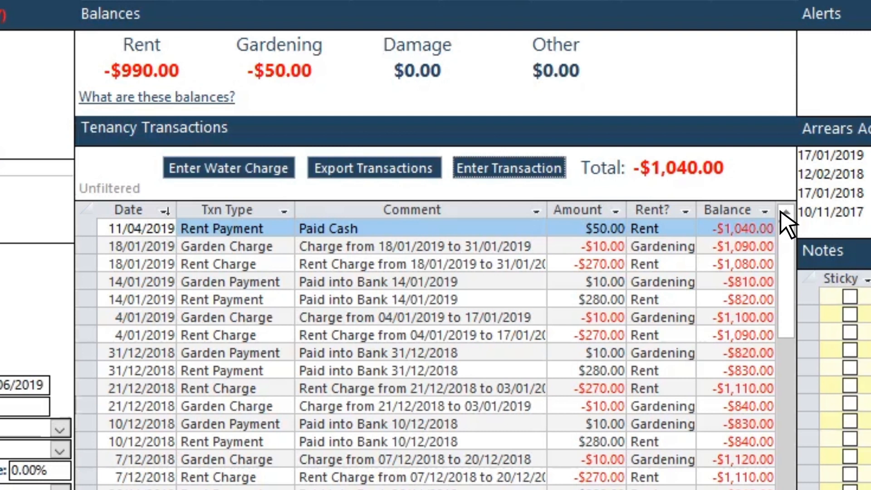
- Print the receipt for the "Paid Cash" rent payment and close its transaction details
double_click(374, 228)
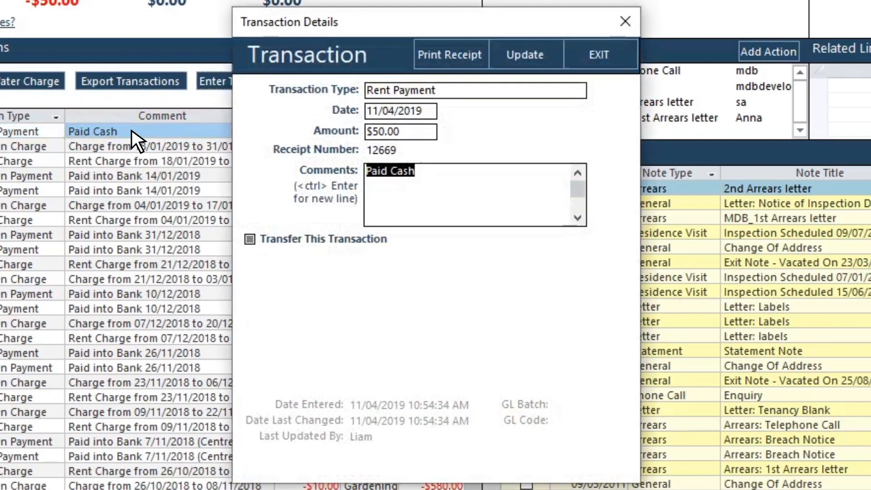
left_click(450, 55)
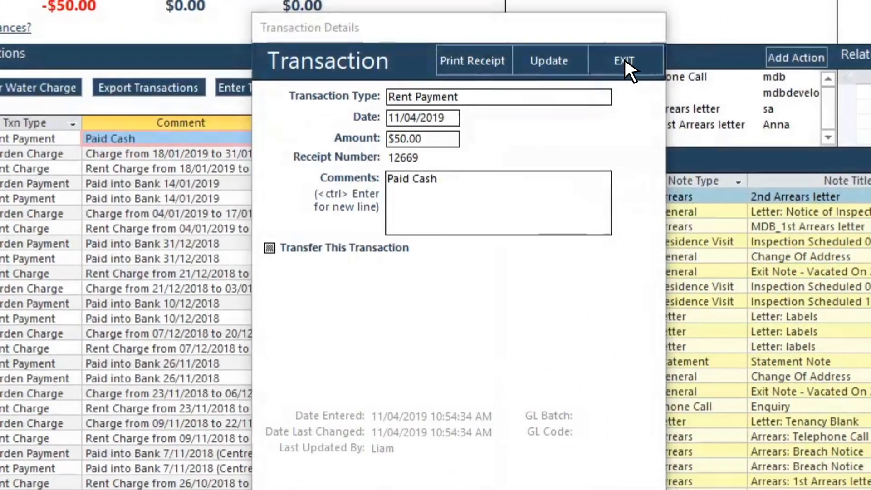
left_click(599, 54)
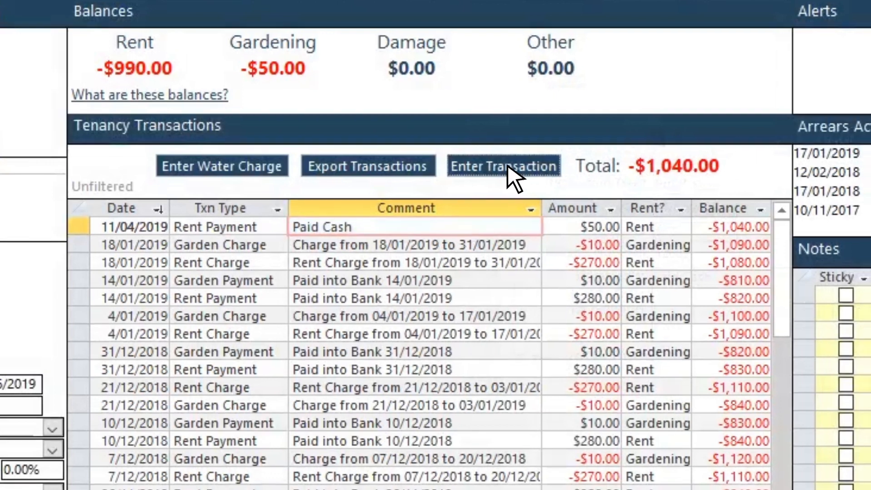
- Start another tenancy transaction with the type Tenant Maint. Charge
left_click(512, 174)
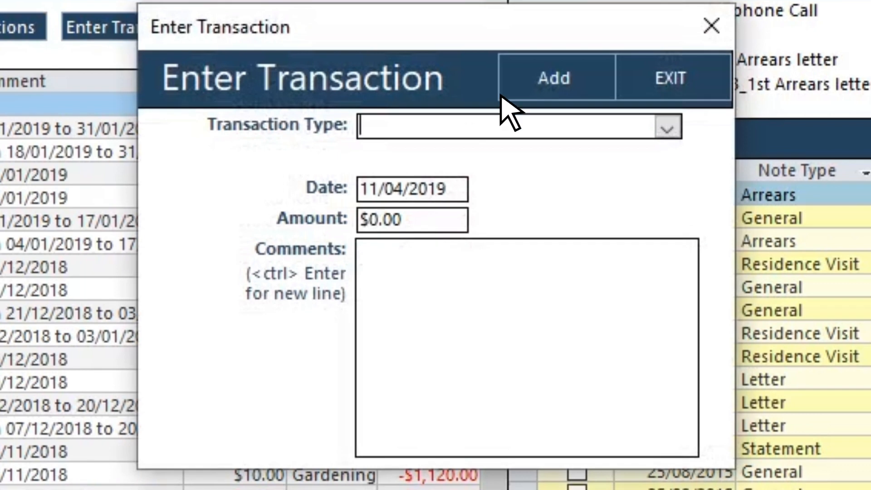
left_click(667, 138)
left_click_drag(667, 180, 660, 422)
left_click(578, 324)
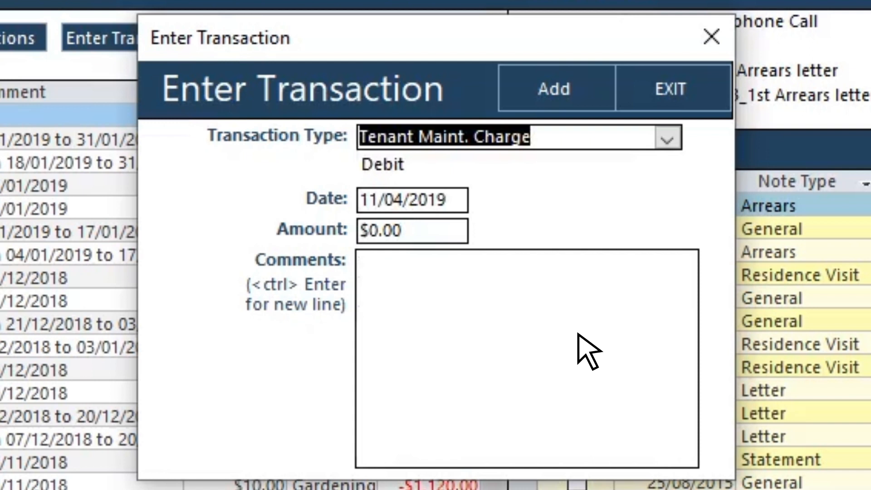
- Set the maintenance charge's amount to $150.00 with the comment "Broken Window" and add it to the tenancy
left_click(370, 229)
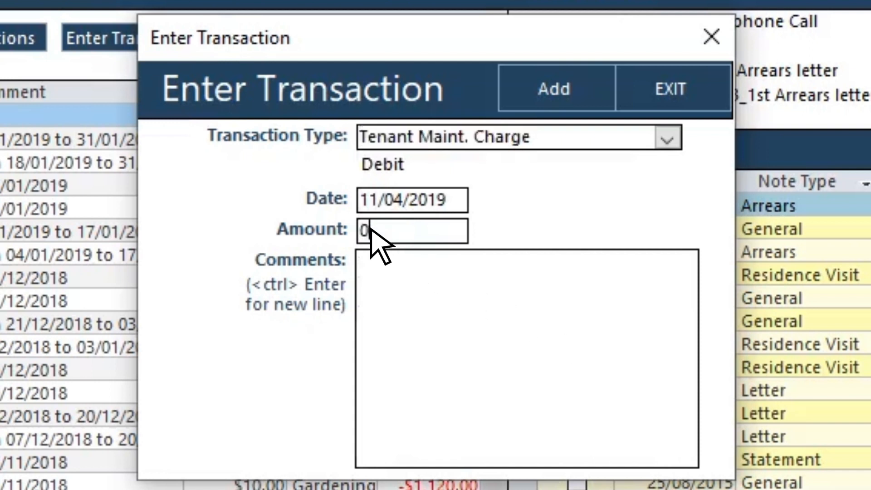
key("BackSpace")
type("150.00")
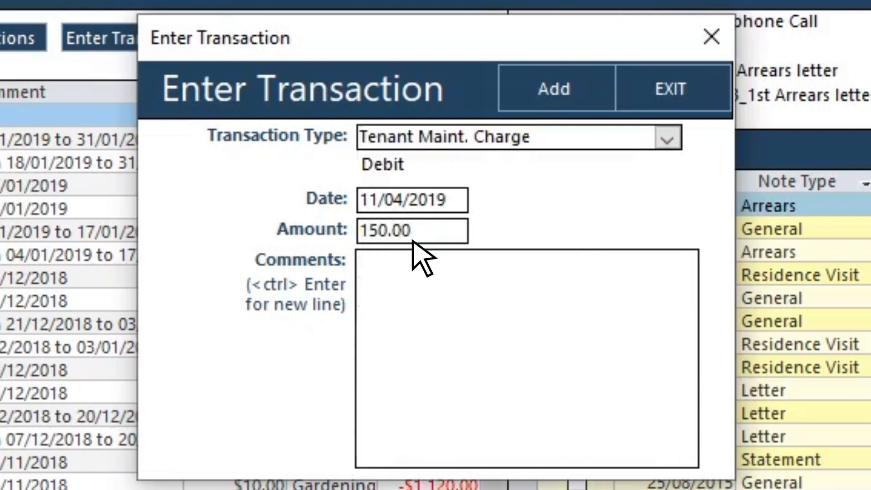
left_click(437, 292)
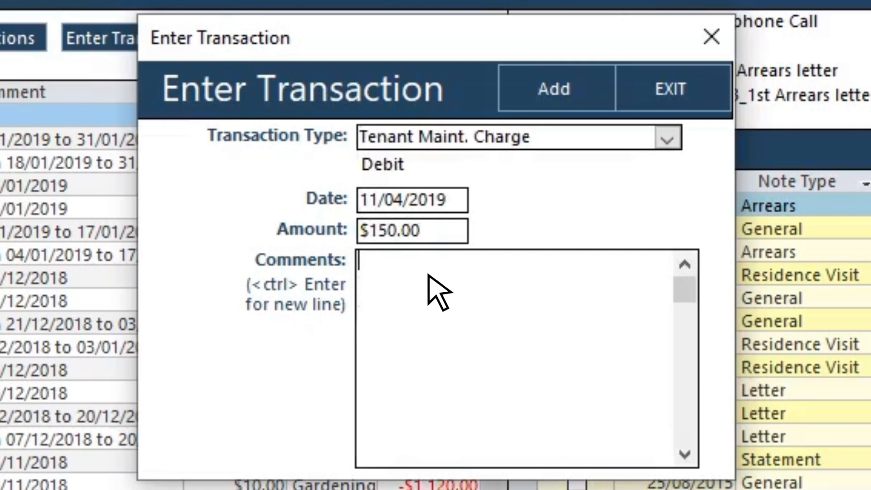
type("Broken Window")
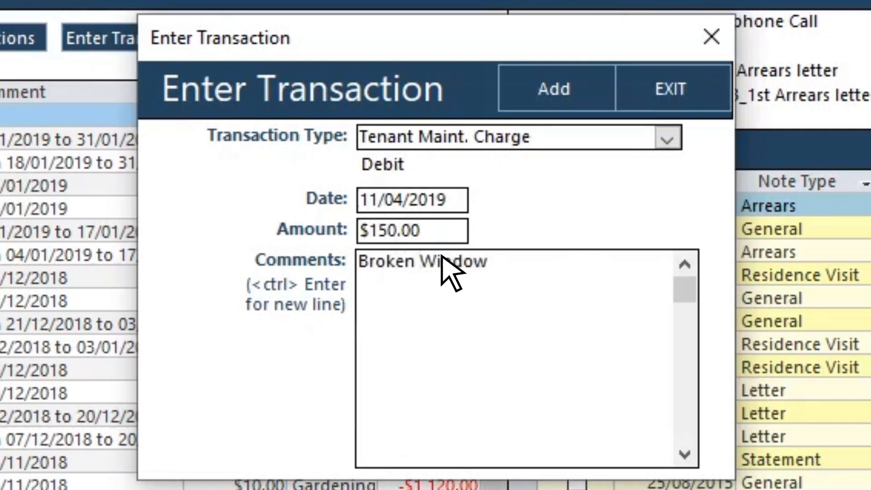
left_click(562, 102)
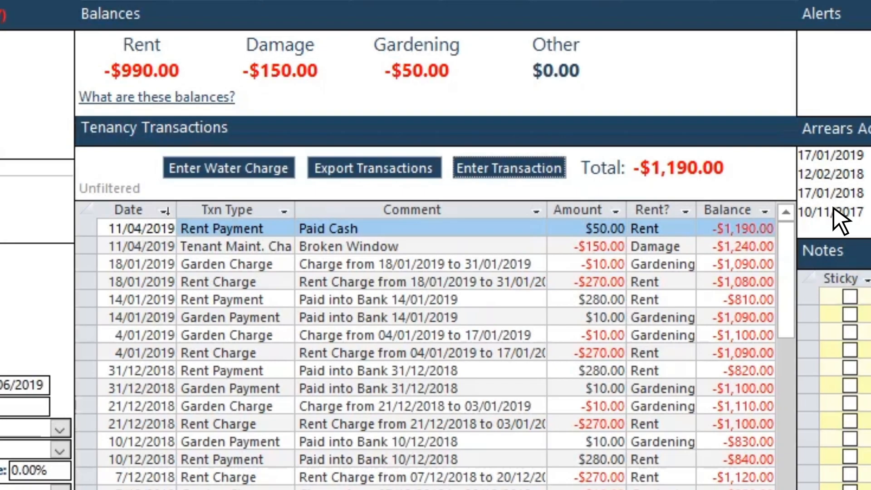
- Print the invoice for the "Broken Window" maintenance charge and close its transaction details
double_click(336, 246)
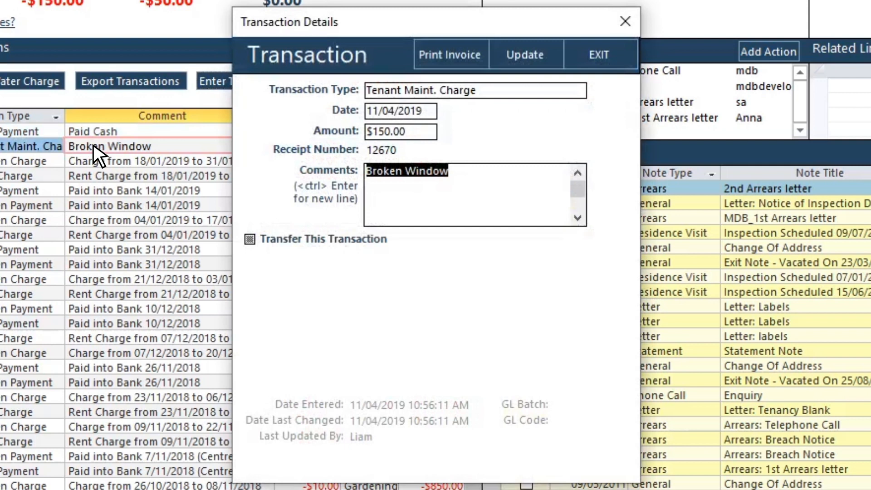
left_click(452, 53)
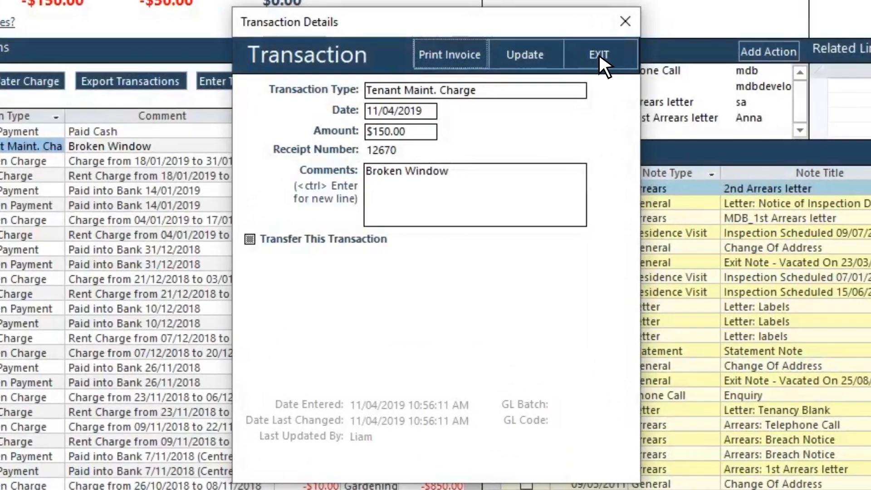
left_click(515, 101)
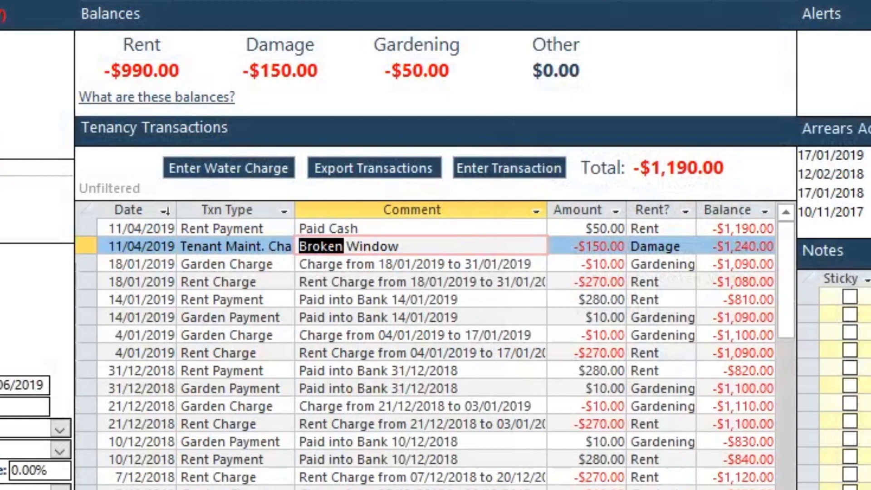
- Add a water charge to the tenancy with a total charge of $70.00
left_click(230, 167)
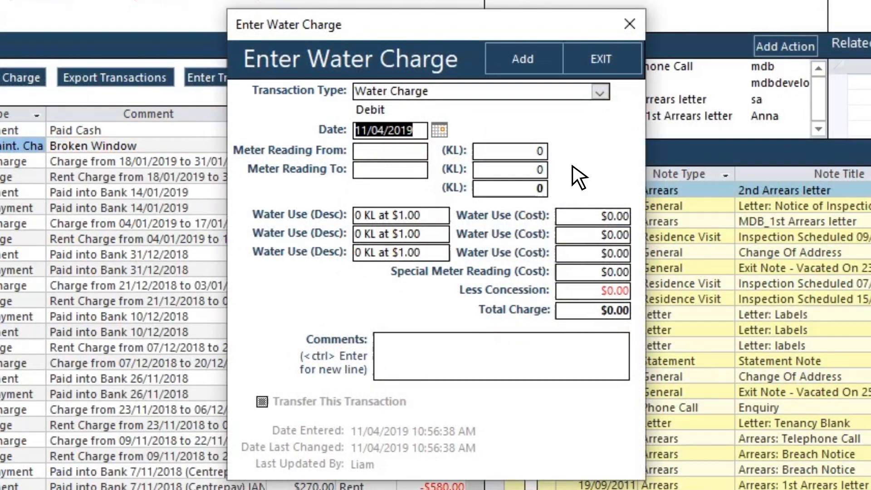
left_click_drag(601, 308, 630, 309)
type("70.00")
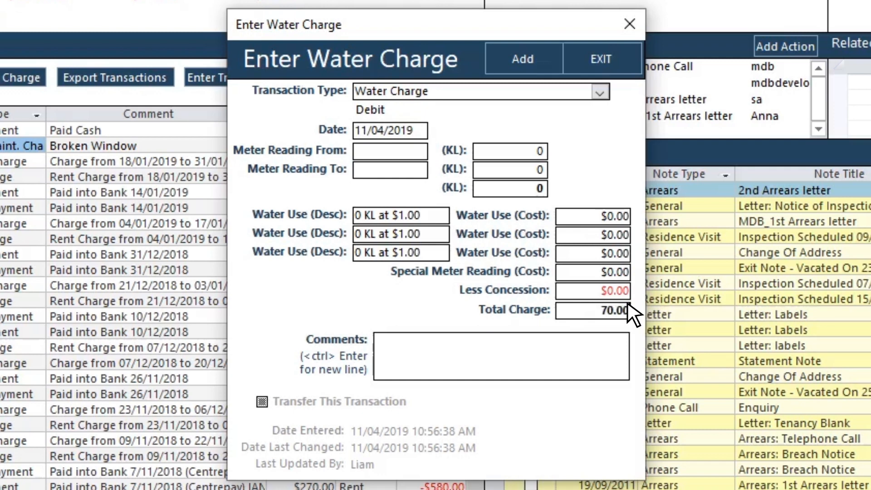
left_click(522, 57)
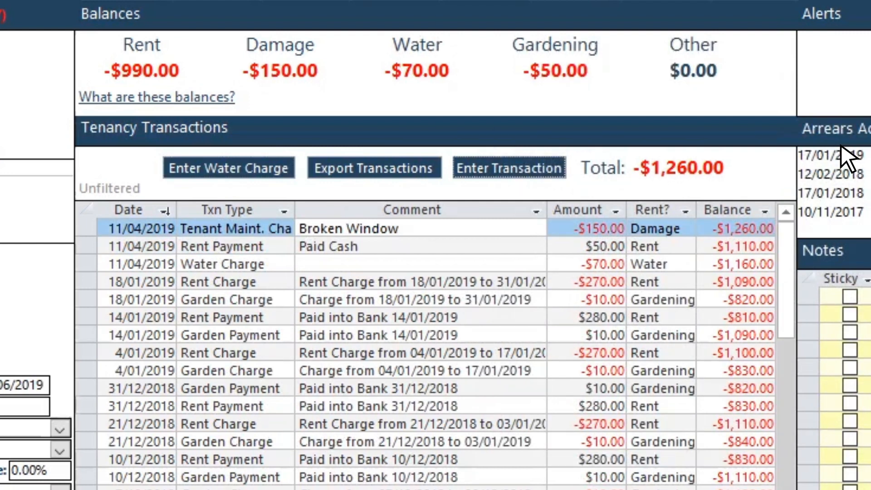
- Review the details of the "Broken Window" transaction and return to the tenancy record
double_click(412, 233)
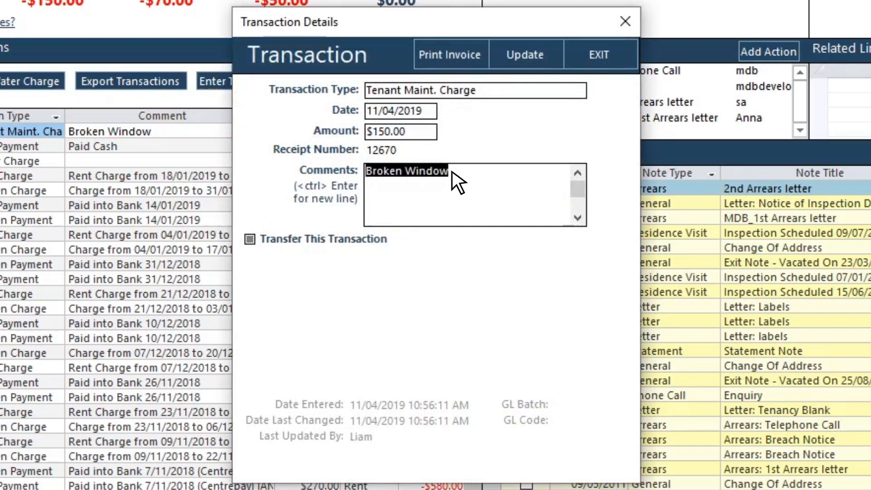
left_click(599, 54)
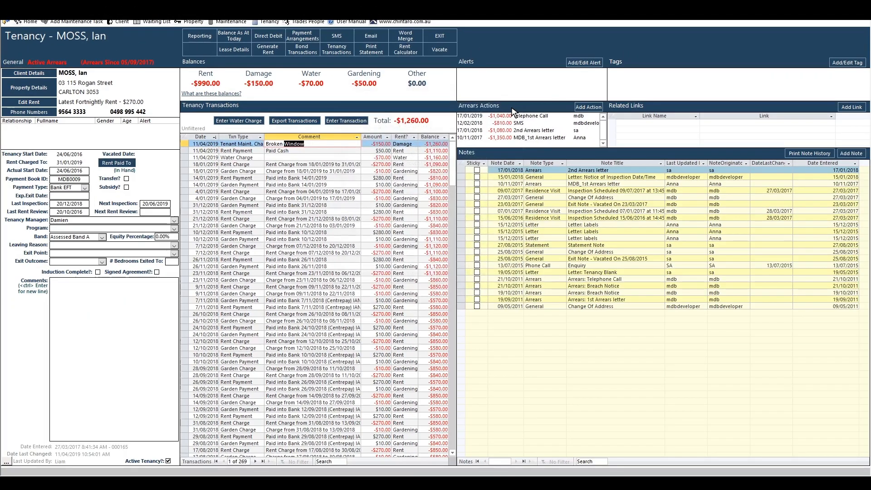